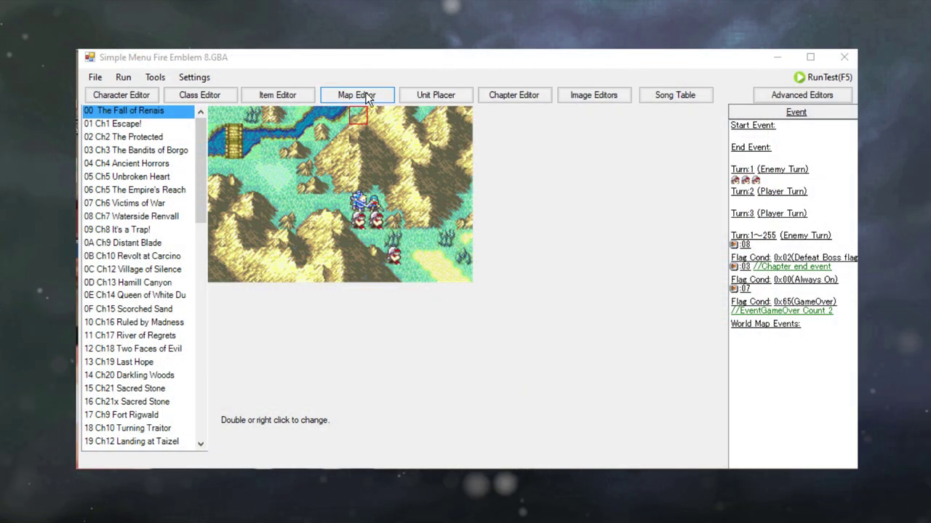
Step: Open the Map Editor and load the maps of Ch1 Escape! and Ch3 The Bandits of Borgo in turn
click(357, 95)
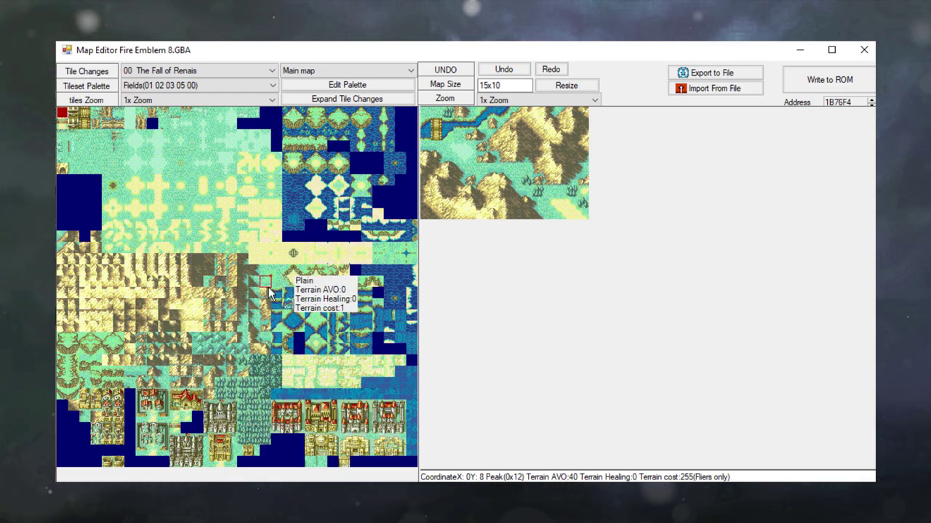
click(214, 73)
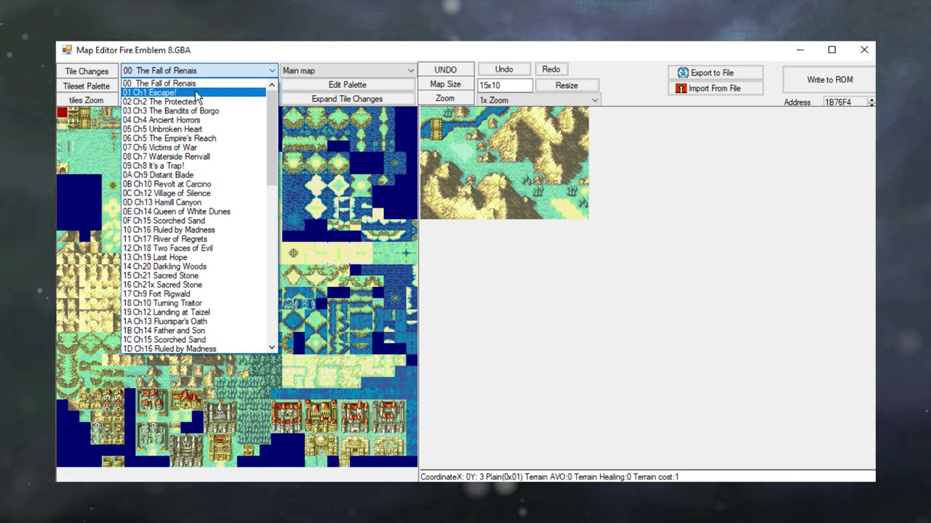
click(195, 93)
click(207, 72)
click(195, 102)
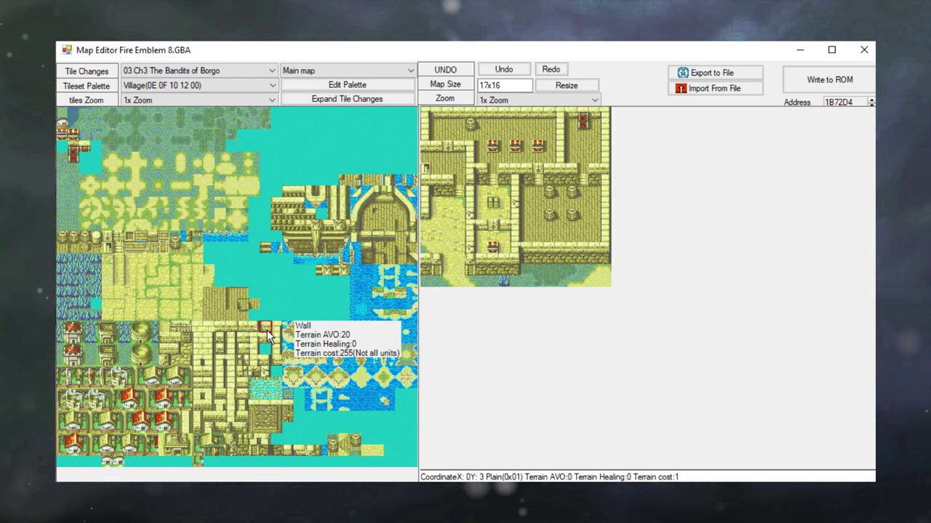
Step: Look through the maps of Ch4 Ancient Horrors, Ch5 Unbroken Heart, Ch7 Waterside Renvall and Ch13 Hamill Canyon
click(225, 73)
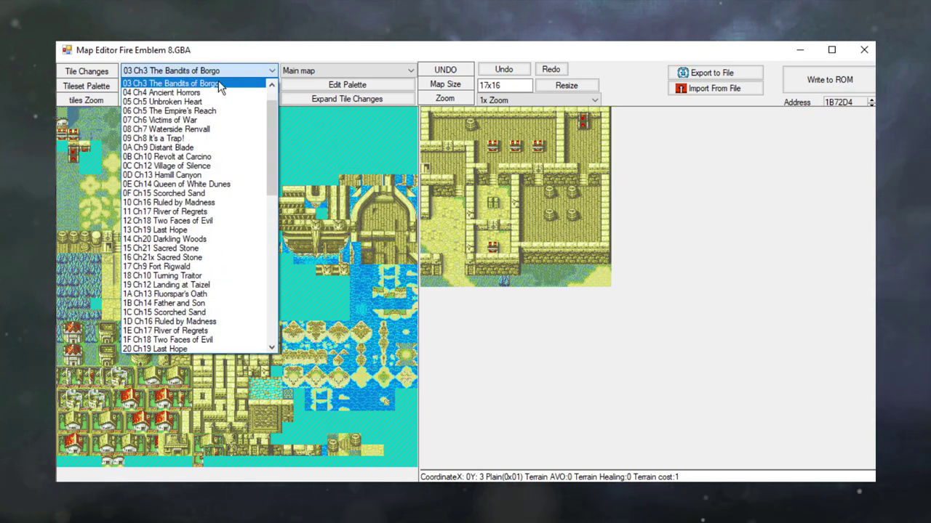
click(205, 93)
click(207, 72)
click(215, 91)
click(224, 73)
click(211, 111)
click(216, 73)
click(196, 126)
Step: Look through the maps of Ch18 Two Faces of Evil, Ch14 Father and Son, Ch21 Sacred Stone and Tower of Valni 3
click(213, 70)
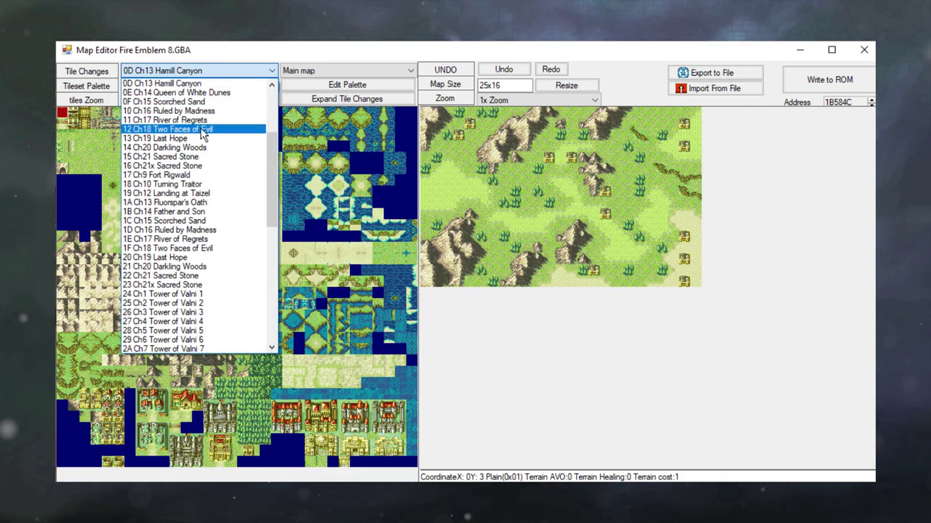
click(208, 125)
click(211, 70)
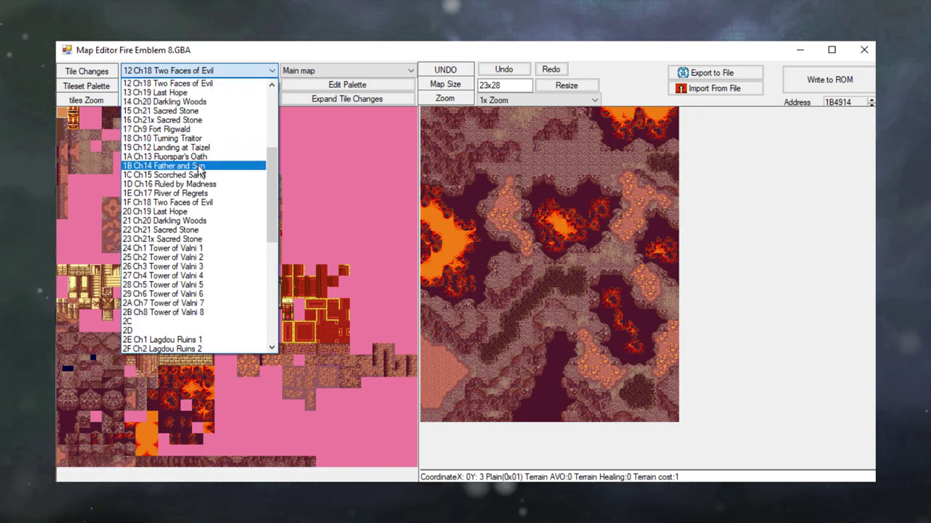
click(197, 167)
click(240, 69)
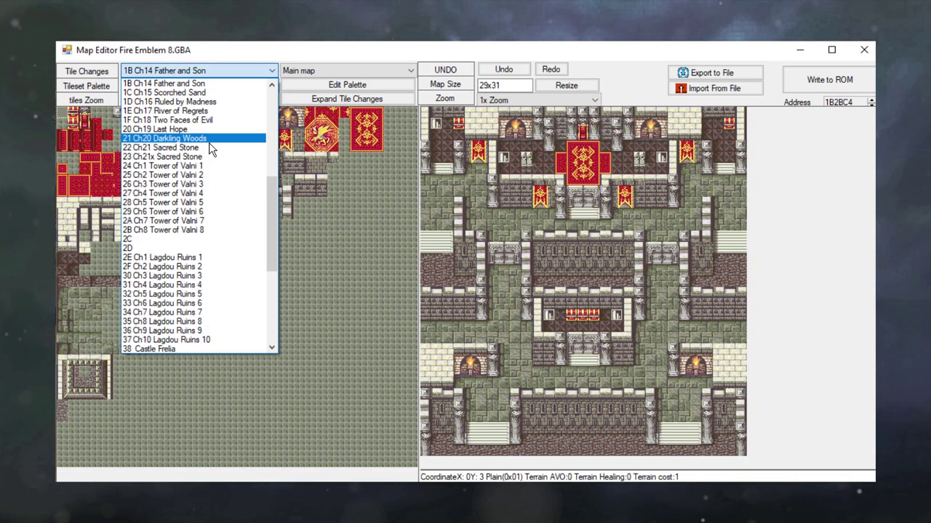
click(211, 148)
click(235, 68)
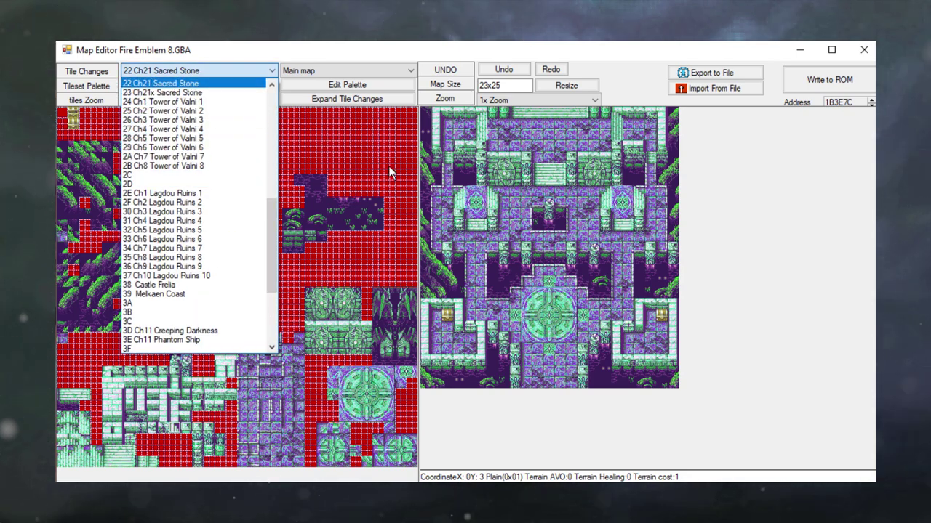
click(211, 120)
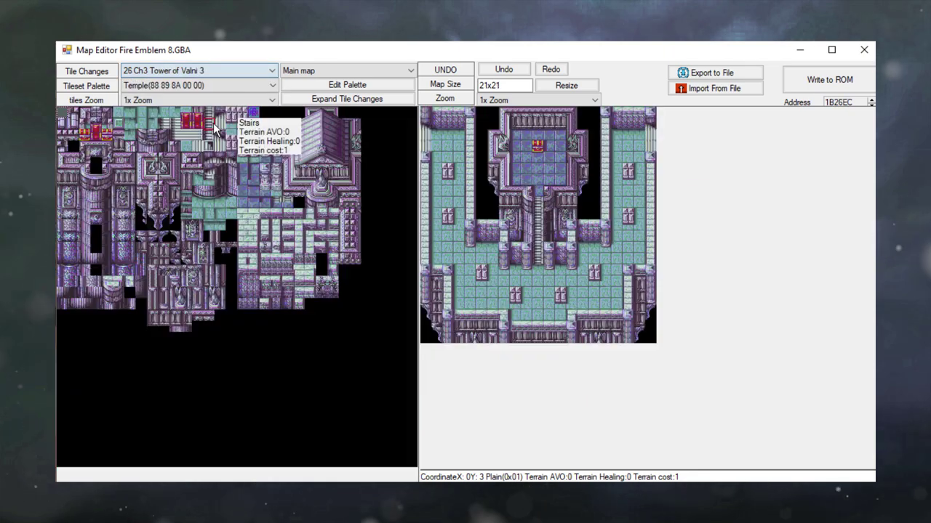
Step: Load the map of 06 Ch5 The Empire's Reach and set the map view to 2x Zoom
click(247, 71)
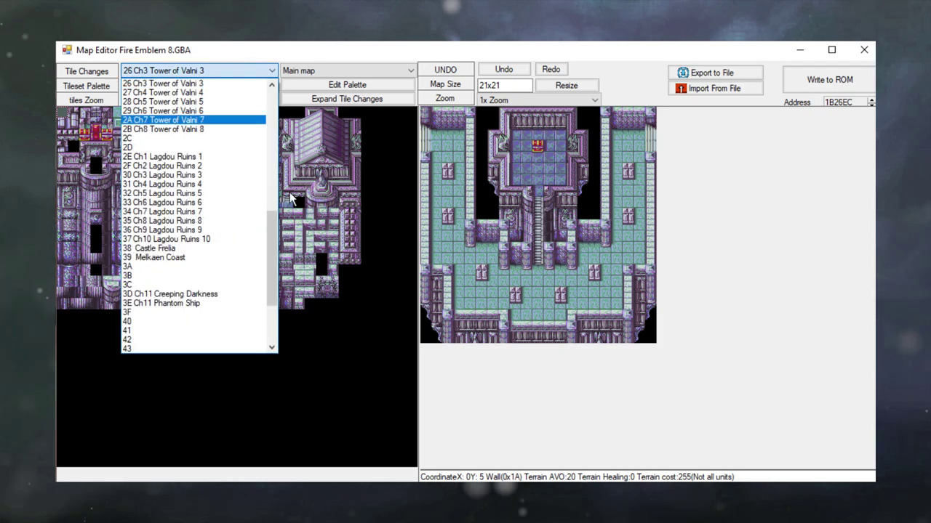
scroll(176, 145, up, 13)
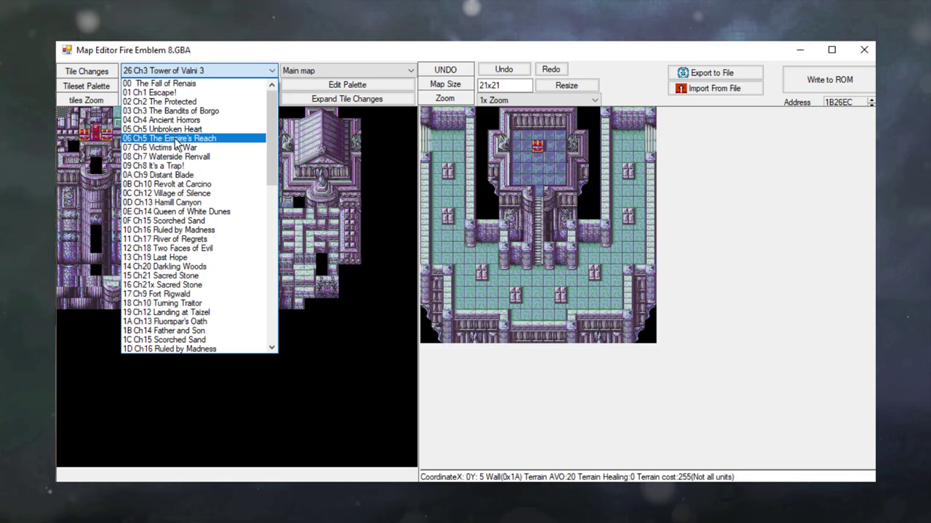
click(176, 138)
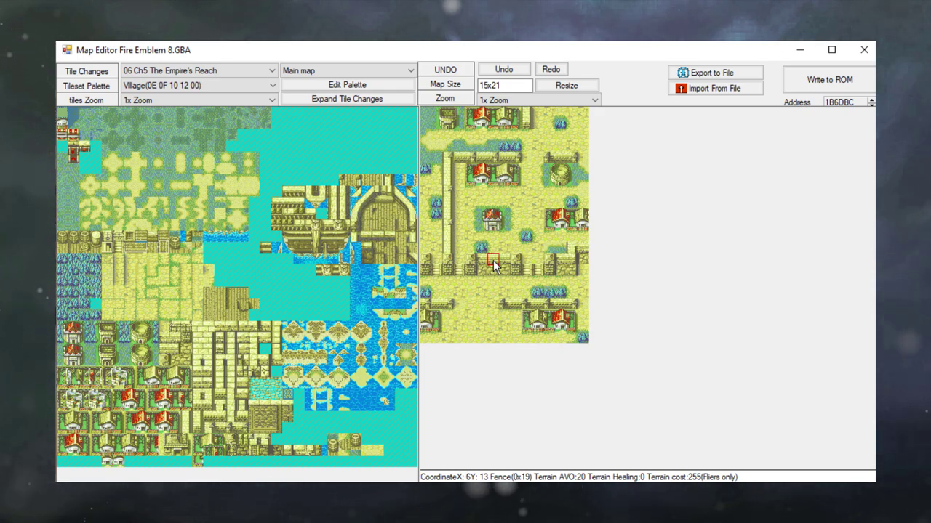
click(550, 100)
click(540, 128)
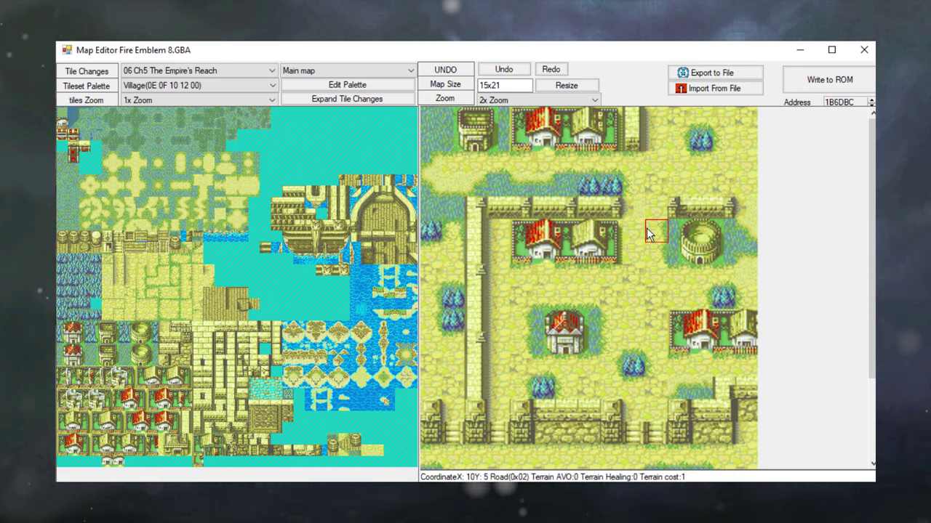
Step: Resize the map to 18x13 by setting the bottom offset to -8 and the right offset to 3
click(574, 87)
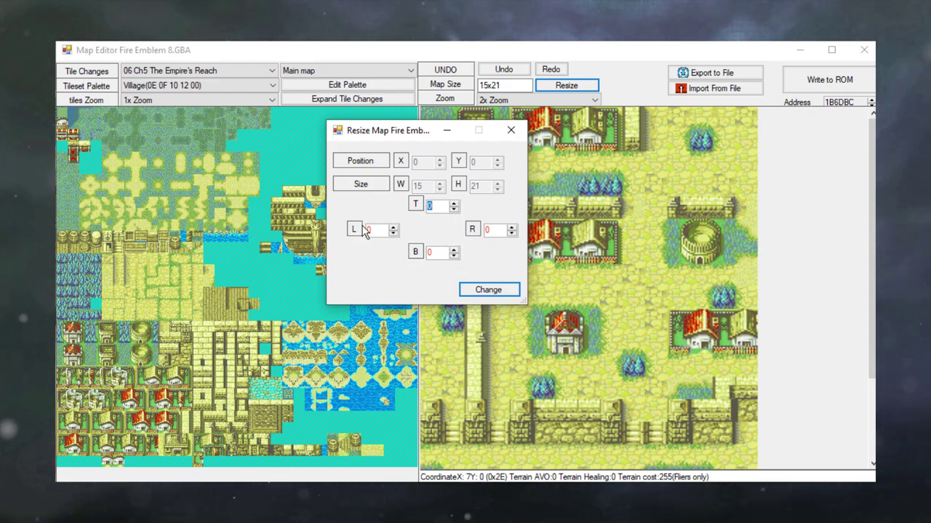
click(452, 251)
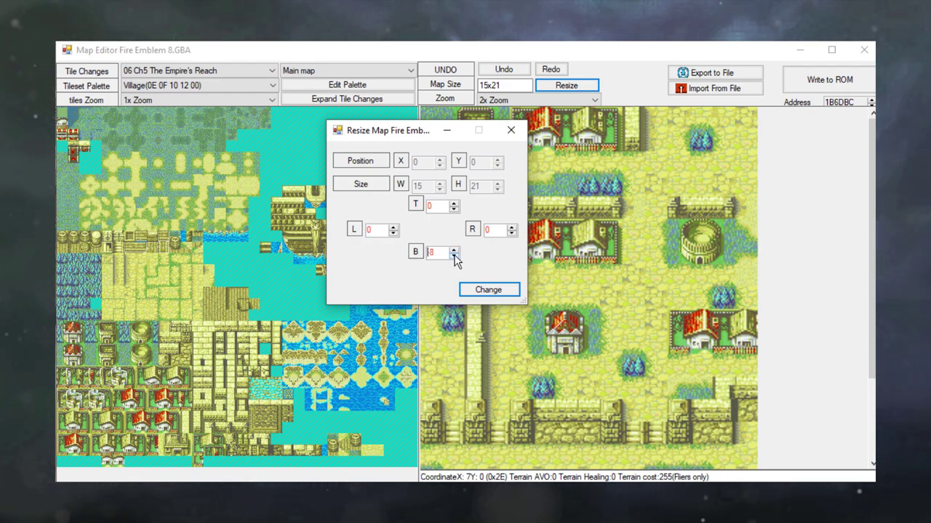
key(BackSpace)
click(512, 227)
click(512, 227)
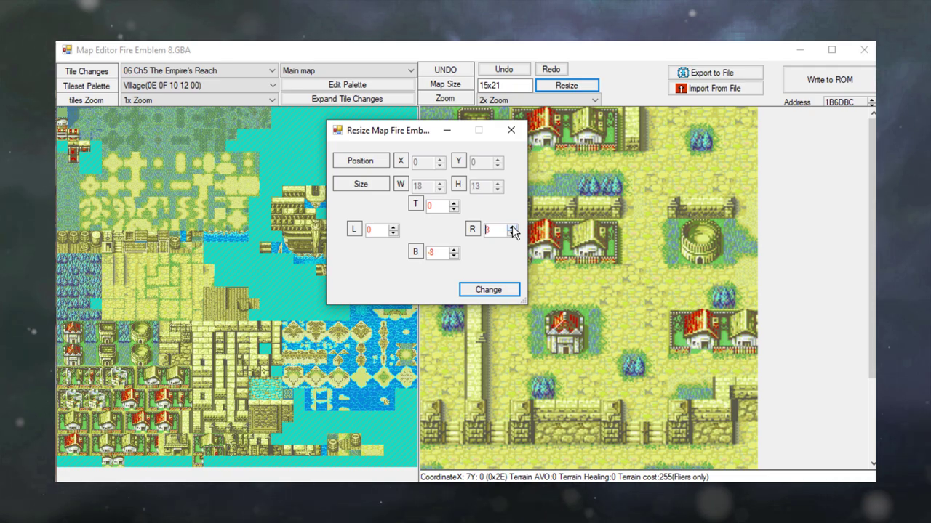
click(488, 289)
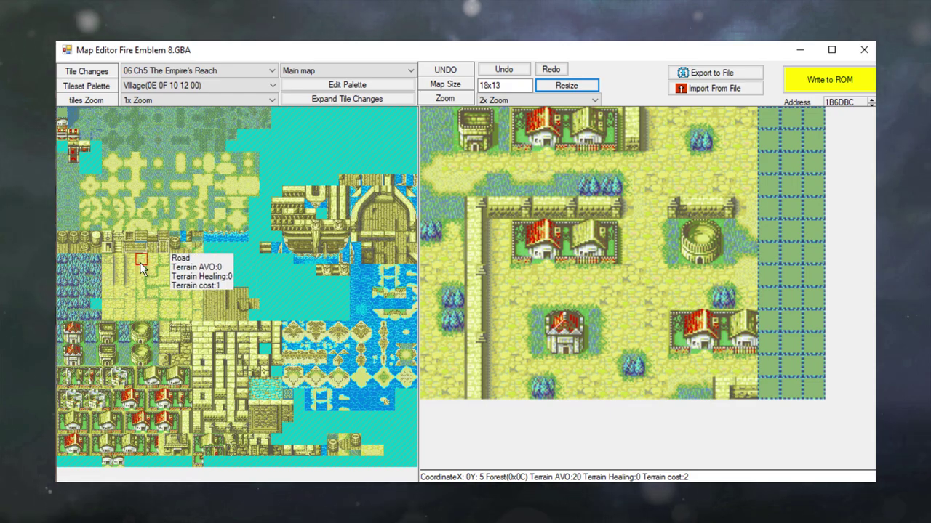
Step: Paint road tiles over the central and southeastern houses and across the three new columns on the map's east side
drag(139, 259, 152, 260)
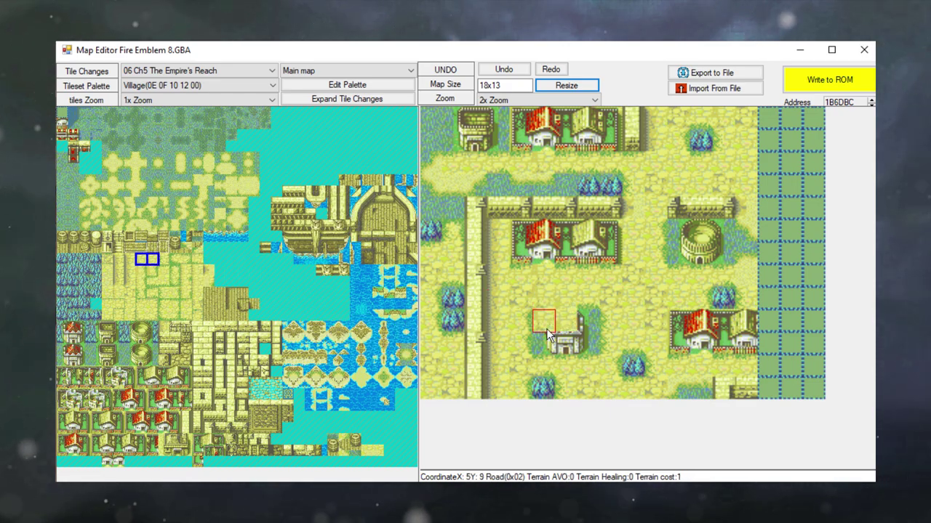
mouse_move(533, 343)
mouse_down()
mouse_move(532, 321)
mouse_move(582, 344)
mouse_up()
drag(611, 255, 609, 227)
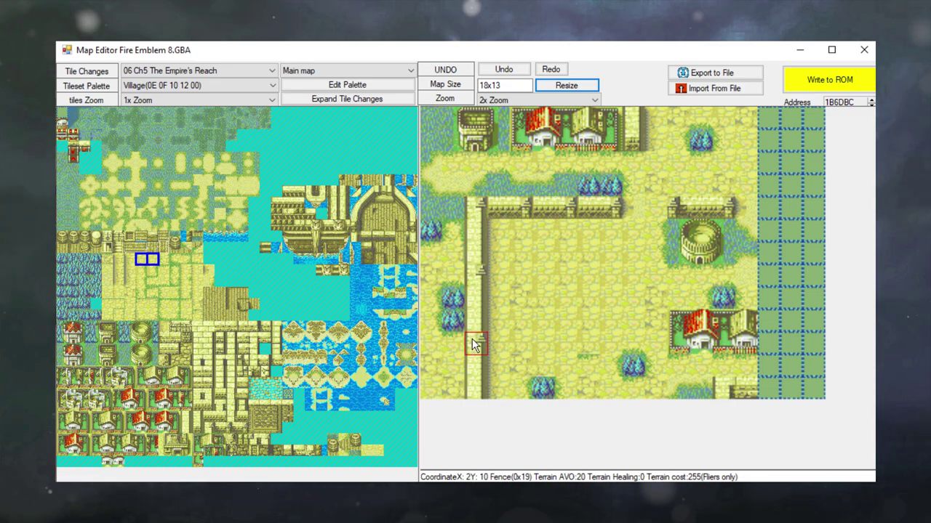
mouse_move(773, 389)
mouse_down()
mouse_move(777, 168)
mouse_move(807, 120)
mouse_move(808, 255)
mouse_up()
drag(794, 375, 694, 322)
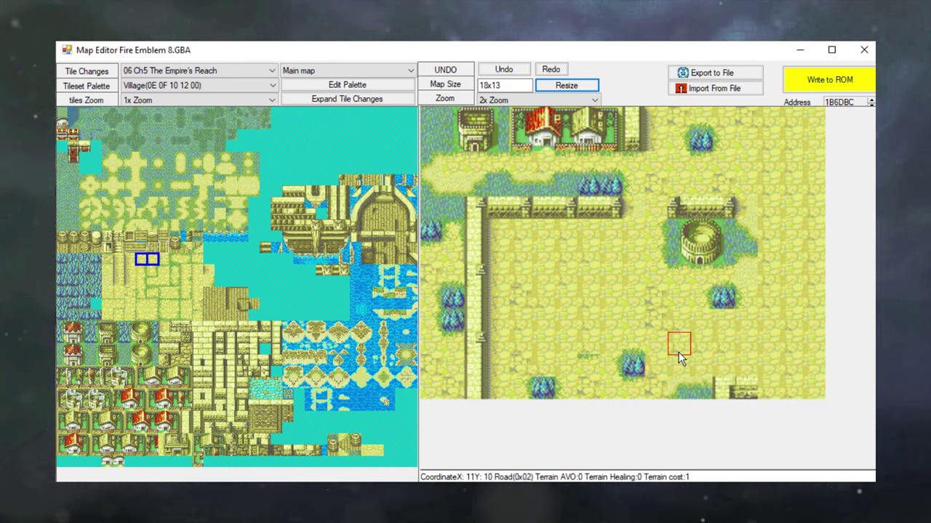
Step: Replace the forest tiles in the southern and eastern area and the long vertical wall with road tiles
click(542, 386)
click(633, 365)
click(723, 298)
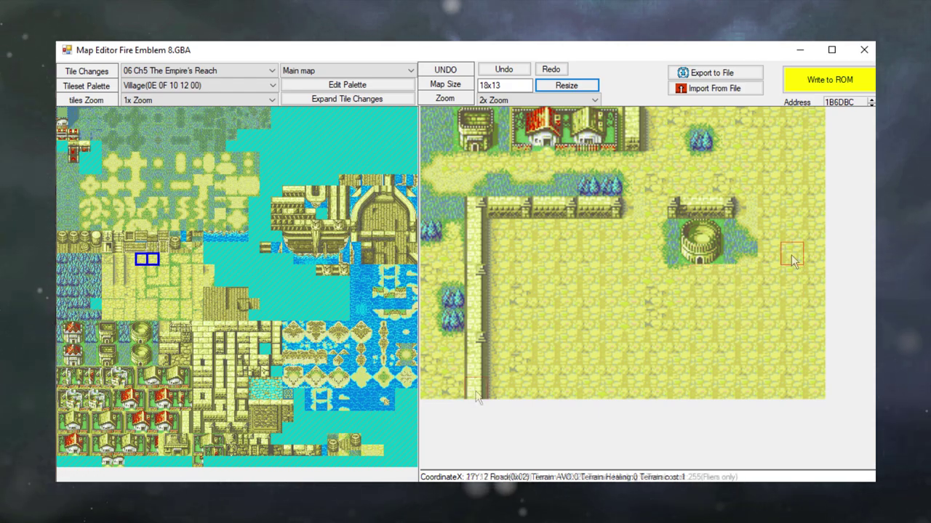
drag(478, 396, 478, 296)
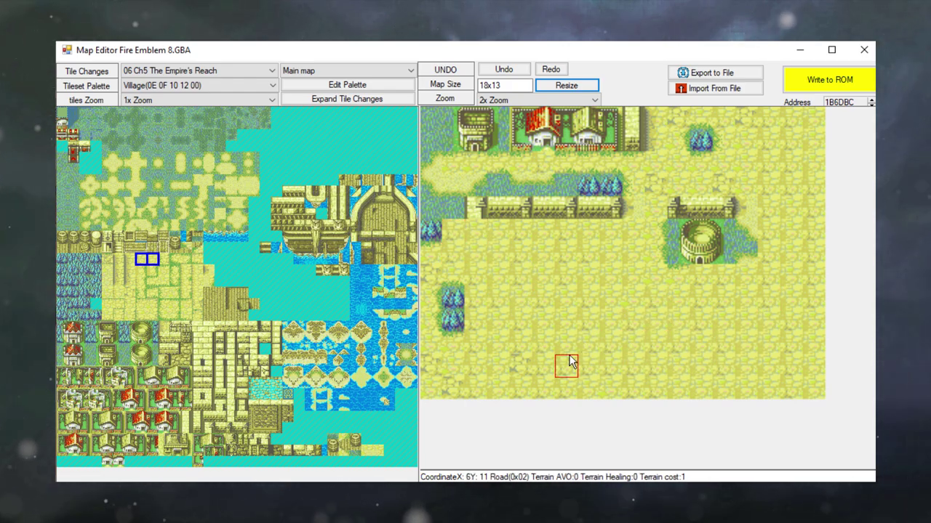
Step: Try other road tile variants on the open ground and paint over the forest tiles near the west edge
click(107, 282)
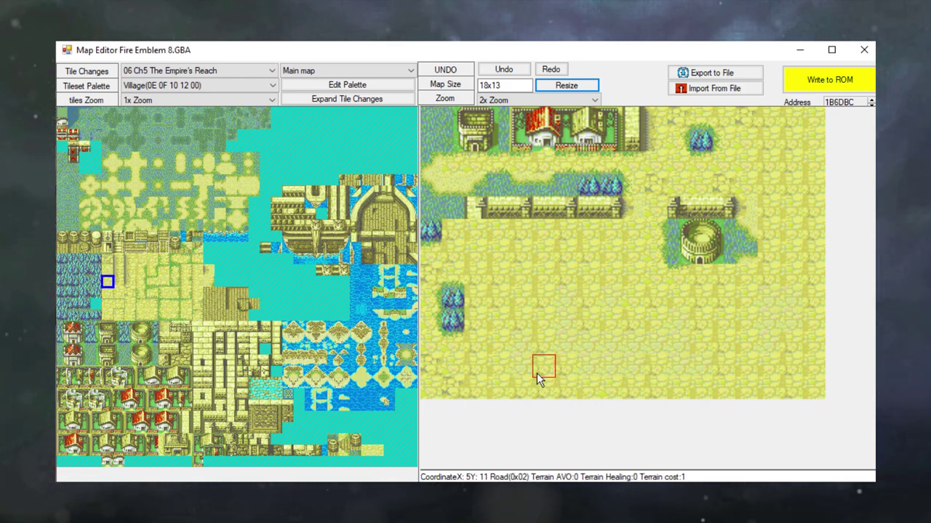
click(155, 317)
click(107, 304)
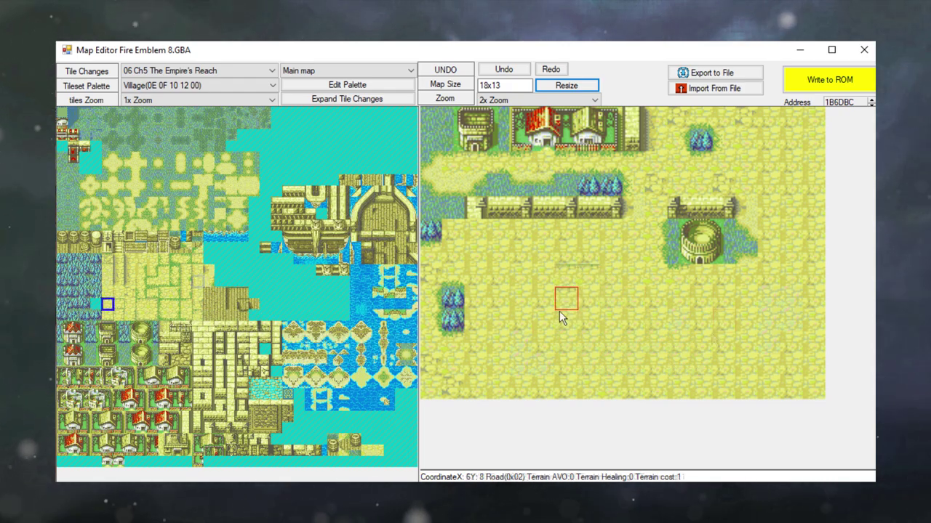
click(558, 329)
click(107, 283)
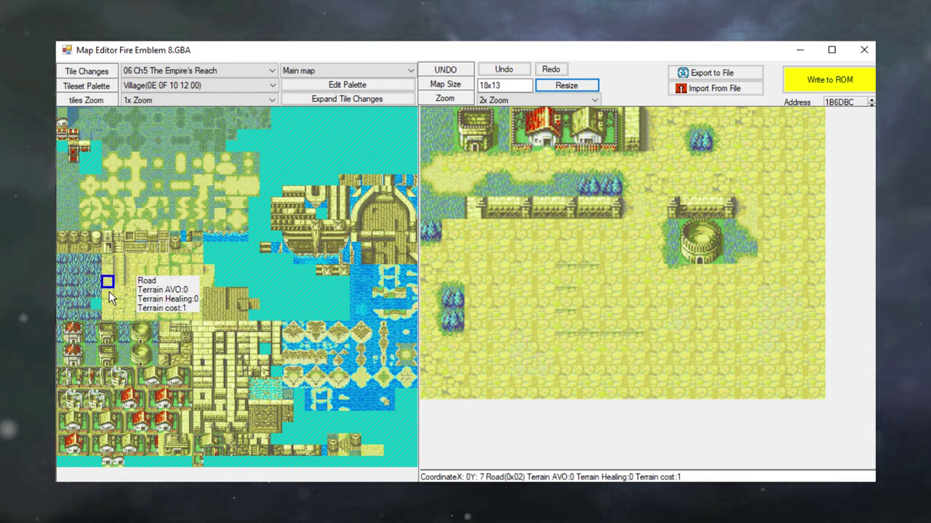
click(109, 295)
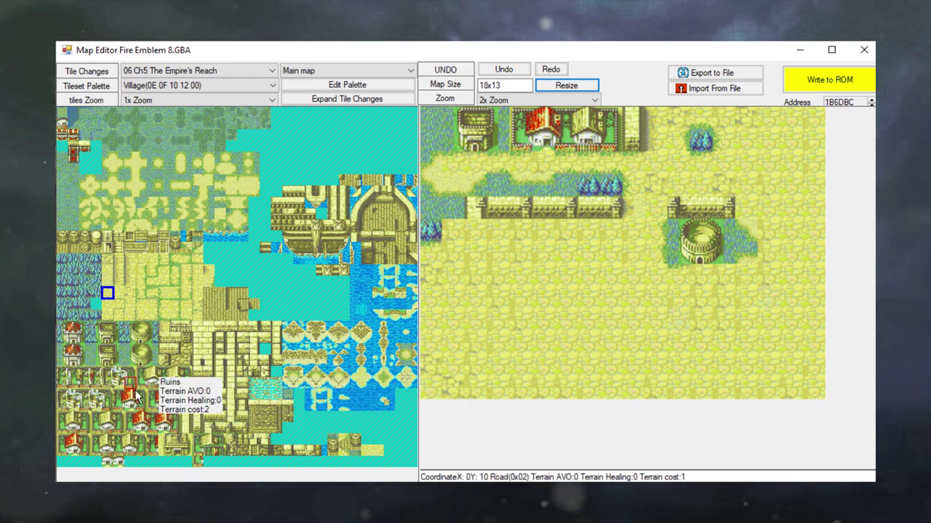
Step: Place a pair of fenced ruined houses in the map's southwest and a red-roofed house in the southeast
drag(138, 368, 190, 390)
click(492, 325)
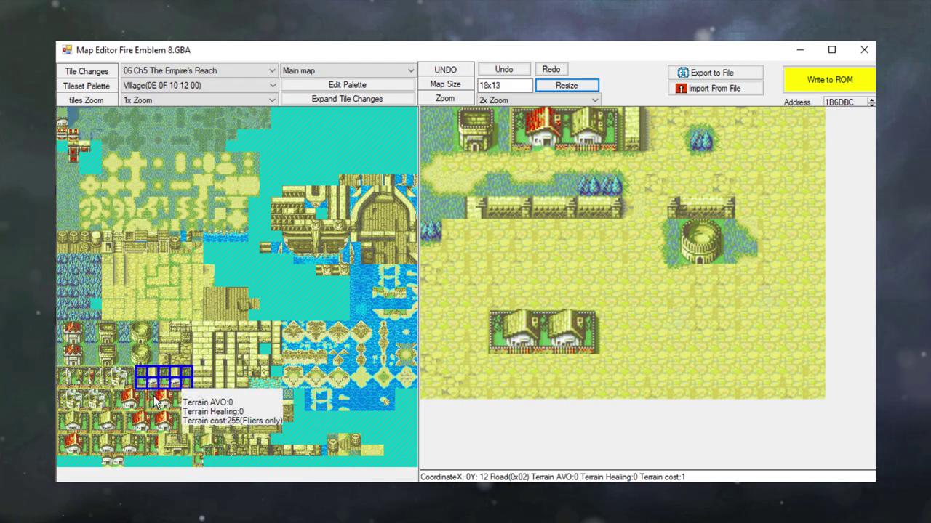
drag(116, 394, 140, 407)
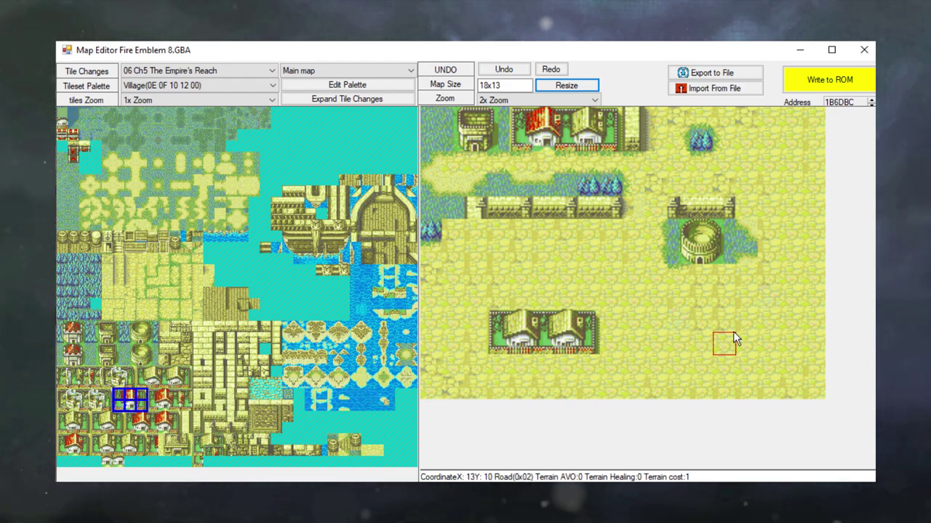
click(714, 319)
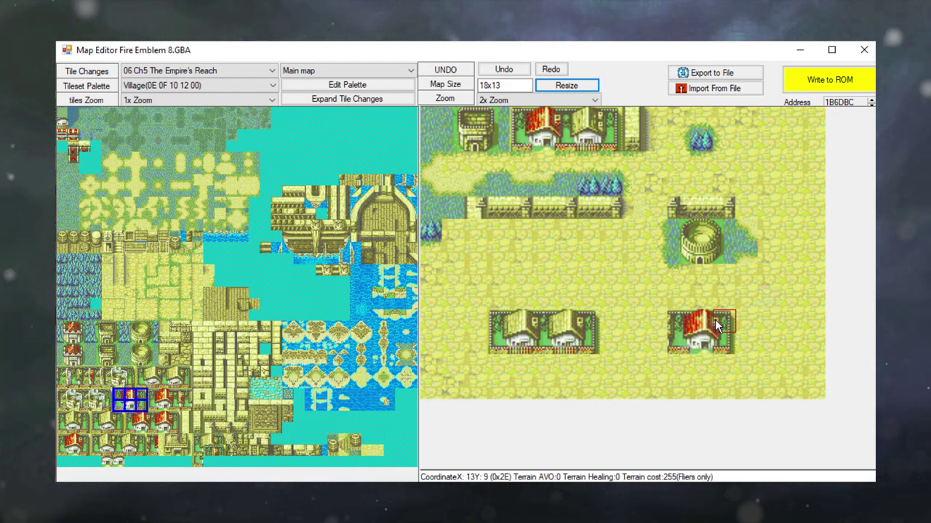
Step: Place cliff coastline tiles along the full height of map column 15
drag(390, 326, 390, 363)
click(772, 217)
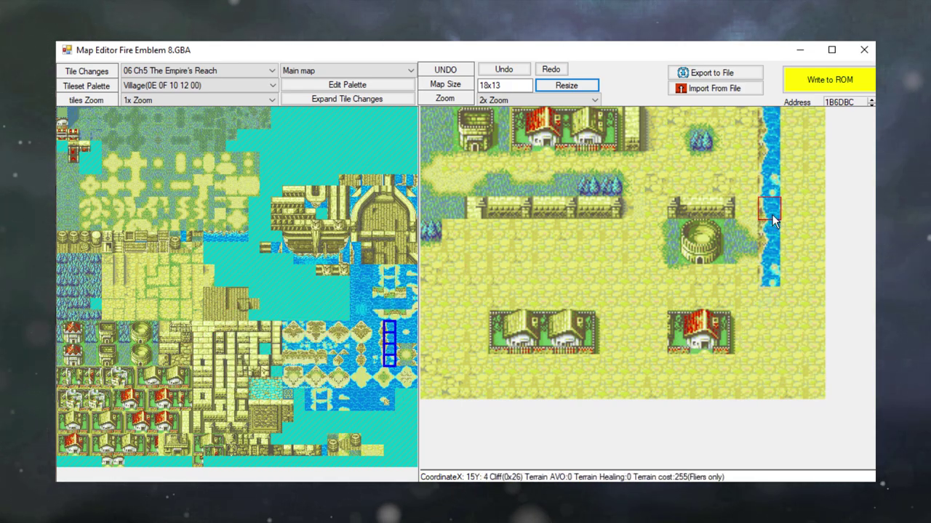
click(770, 296)
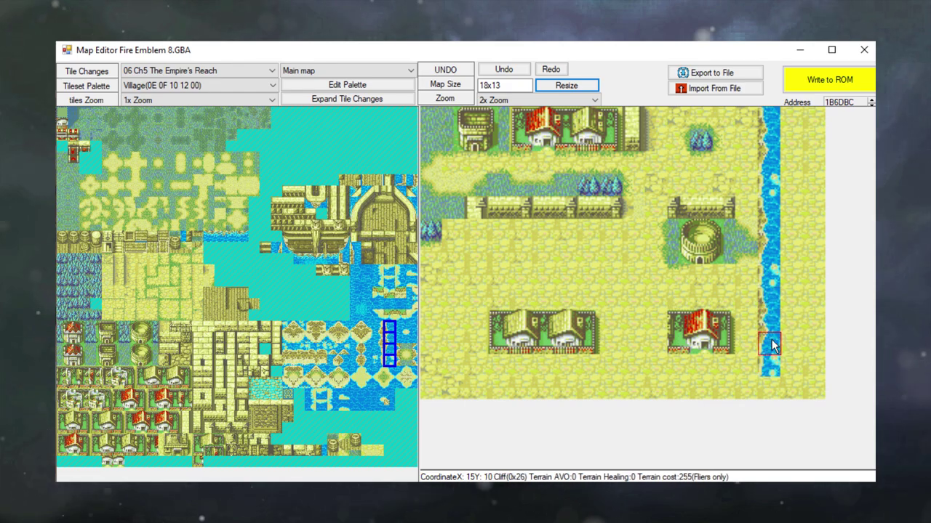
click(772, 396)
Step: Fill the two easternmost columns with lake tiles and line column 15 with straight shoreline tiles
drag(355, 395, 367, 408)
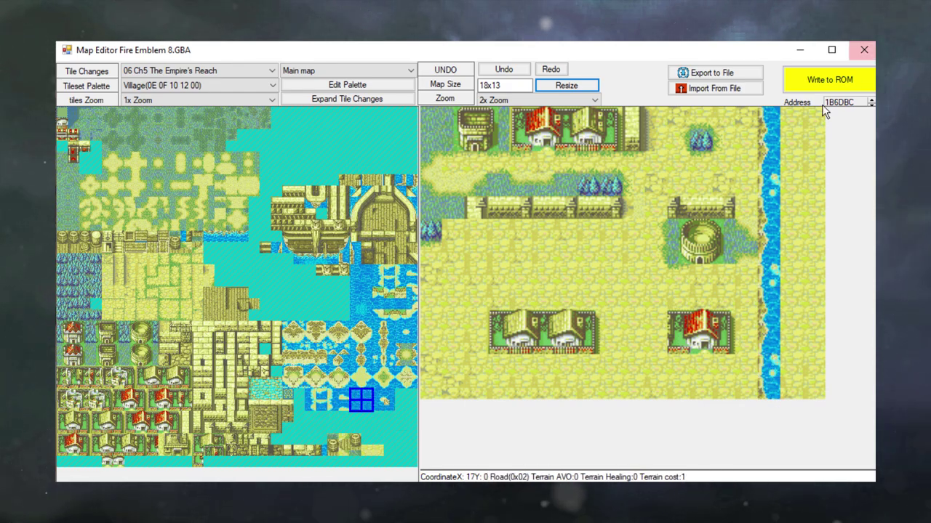
drag(789, 278, 788, 367)
drag(333, 395, 332, 406)
drag(770, 111, 769, 397)
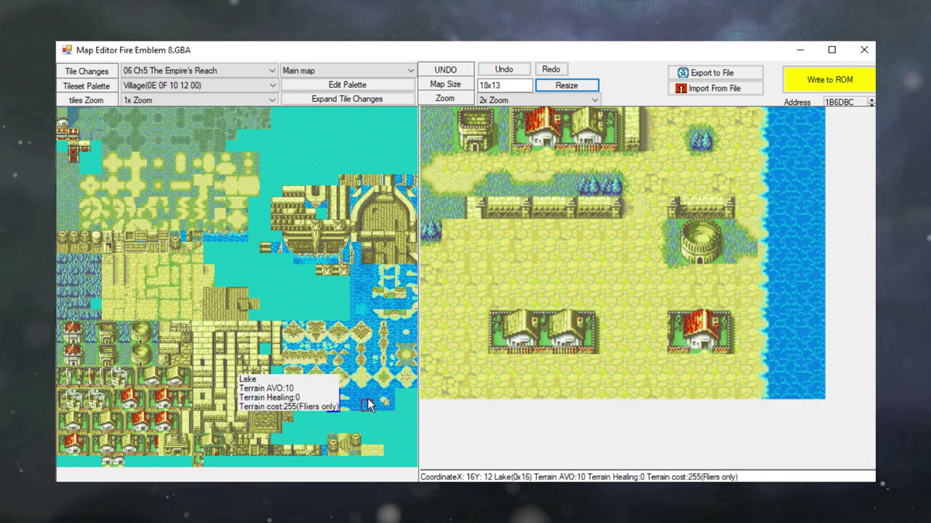
Step: Extend the upper coastline eastward with diagonal and straight shoreline tiles in columns 16 and 17, and fill the land behind it with road tiles
click(344, 383)
click(778, 281)
click(368, 386)
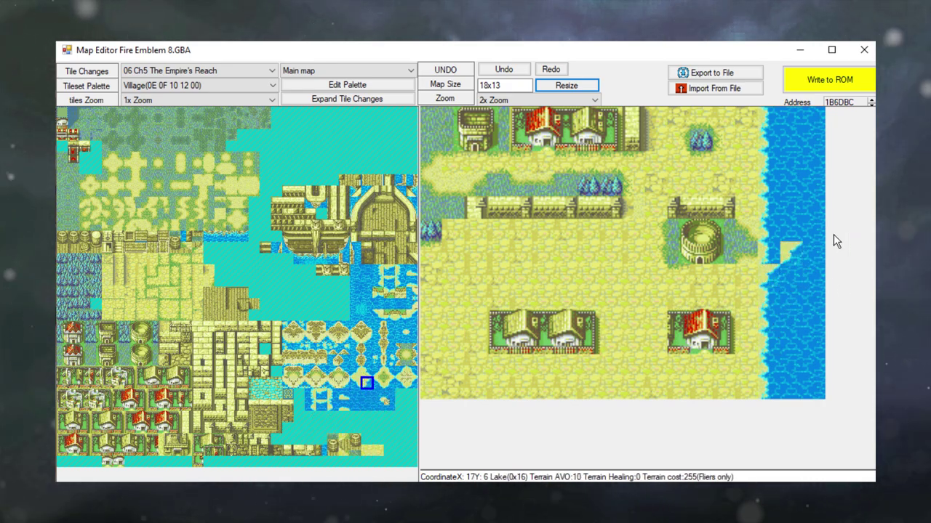
drag(332, 394, 332, 406)
click(792, 204)
click(792, 186)
click(354, 383)
click(814, 163)
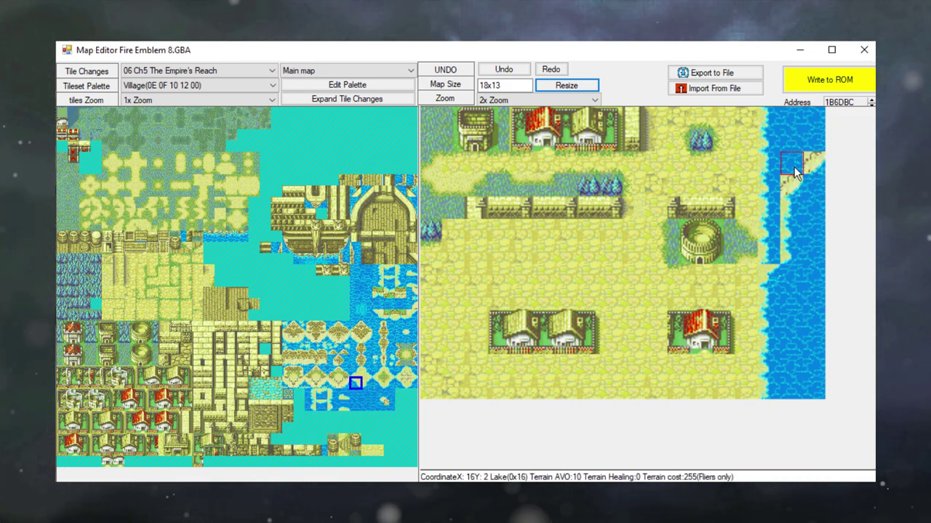
click(141, 259)
drag(797, 154, 775, 253)
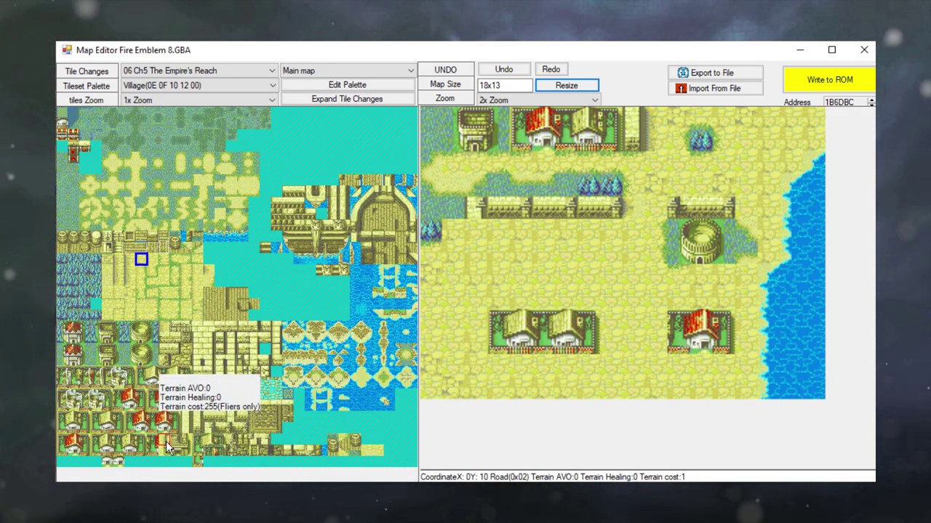
Step: Place a 3x2 block of stone building tiles in the map's northeast corner
drag(162, 438, 187, 454)
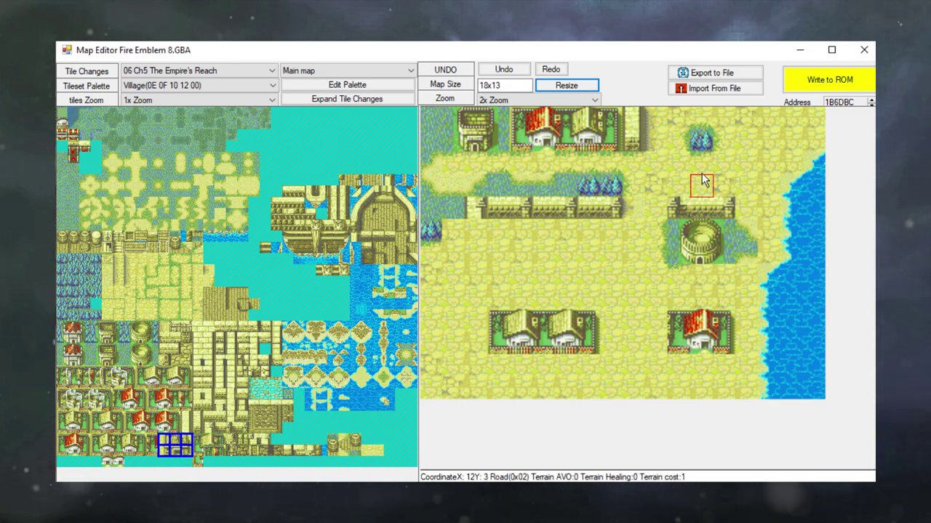
click(758, 126)
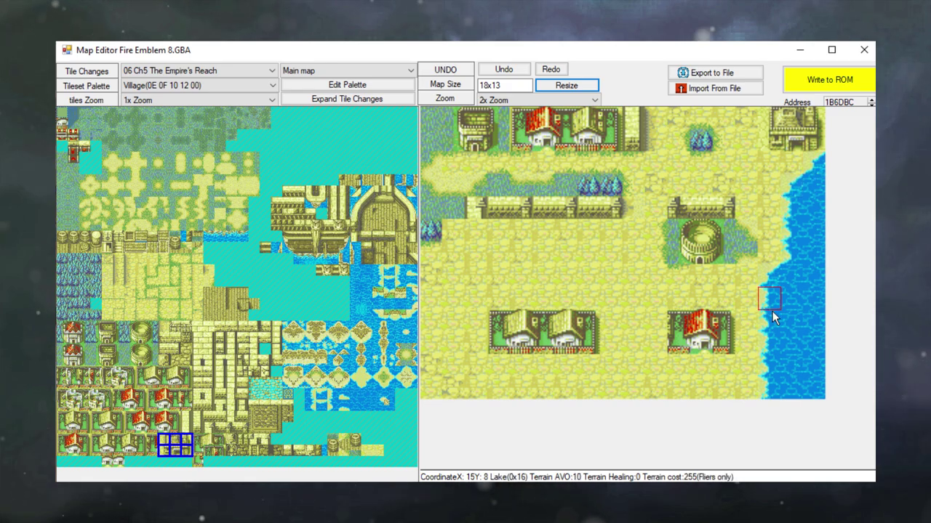
Step: Extend the grass patch south of the round arena and replace the grass and forest along the west edge with road tiles
right_click(767, 210)
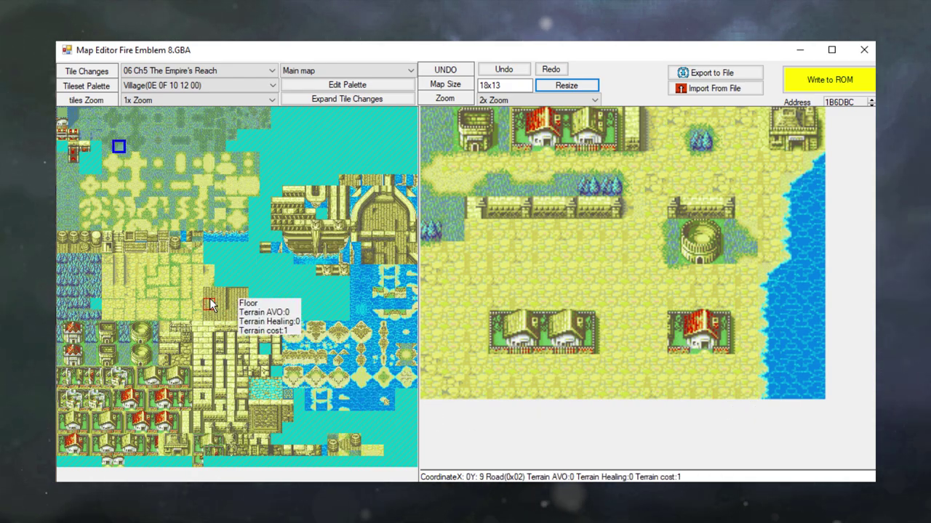
drag(342, 439, 356, 452)
click(141, 169)
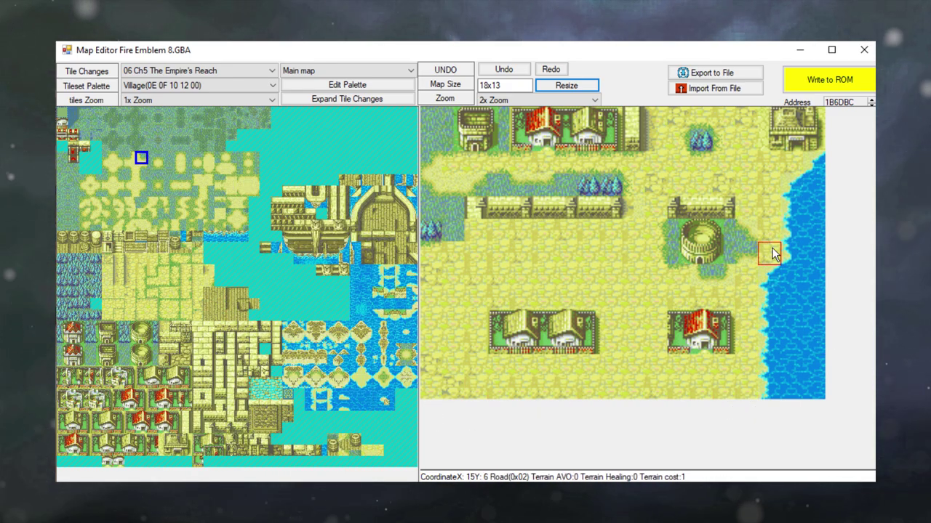
right_click(465, 249)
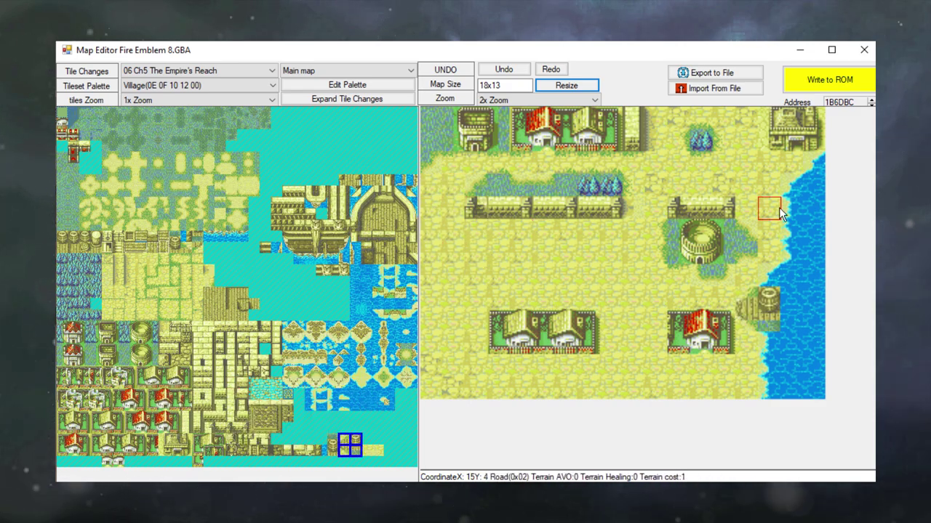
Step: Place a barrel at column 16, row 7, and cover the southeast corner in columns 15 to 17 with wooden floor tiles
click(771, 287)
drag(208, 295, 209, 307)
drag(793, 392, 792, 291)
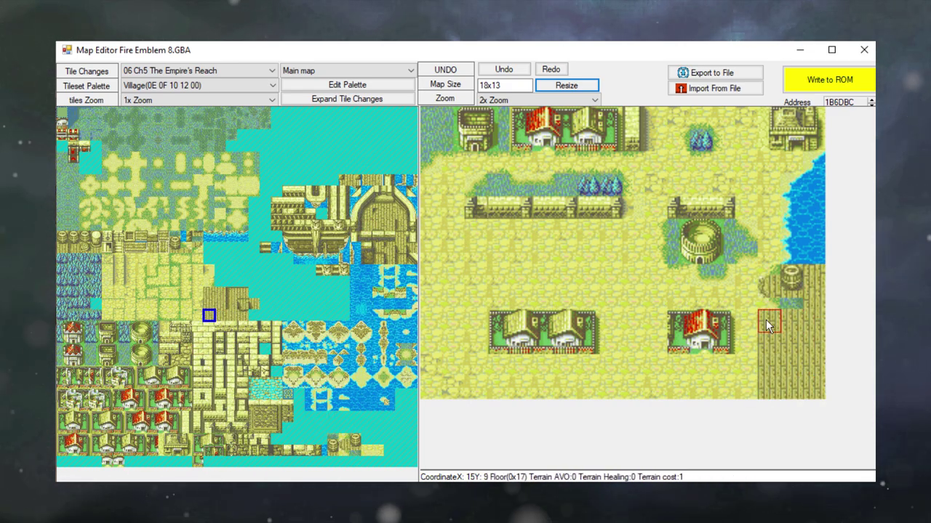
click(63, 242)
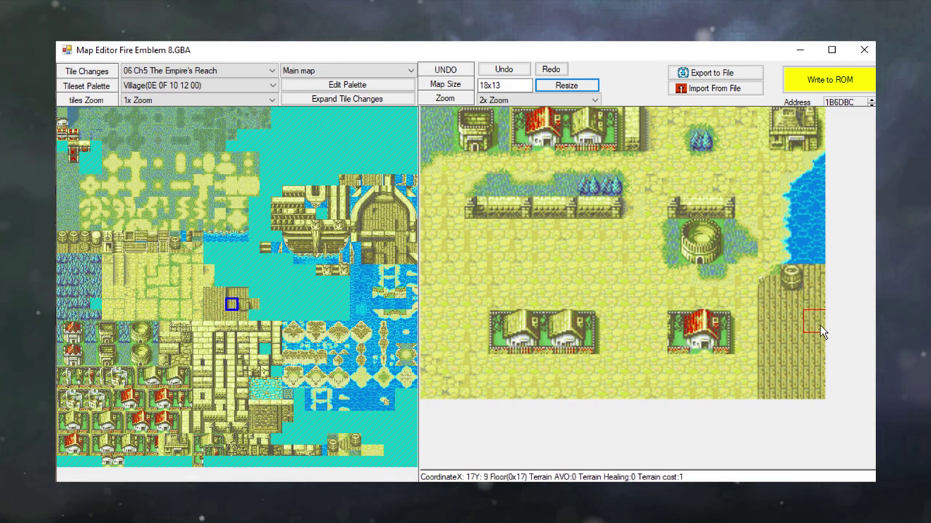
Step: Fill row 12 below the wooden dock with lake and shoreline tiles, and finish the dock's south side with edge tiles along row 11
drag(819, 387, 762, 387)
click(299, 249)
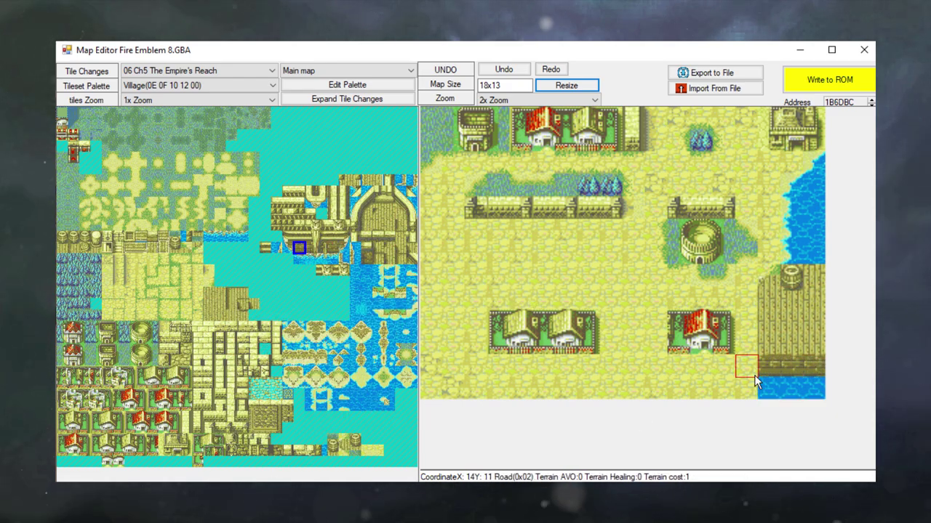
click(332, 249)
drag(762, 369, 821, 368)
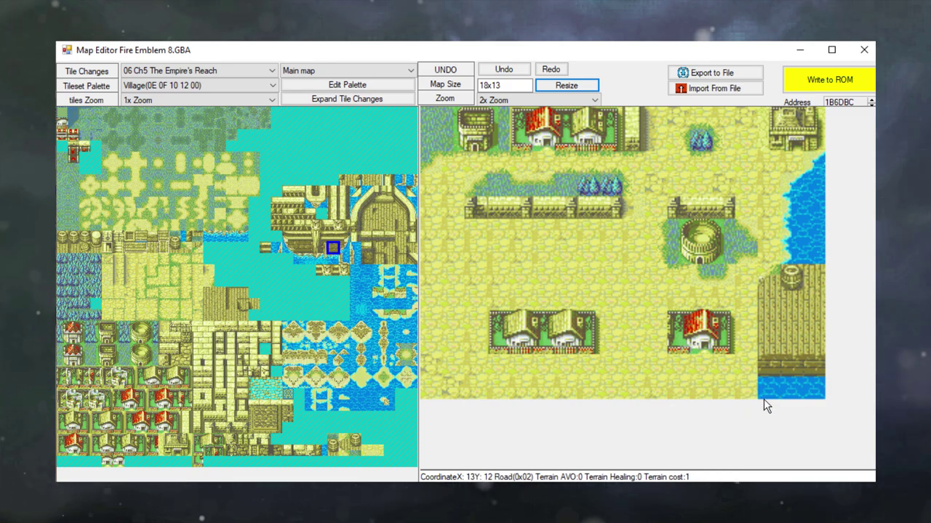
click(356, 248)
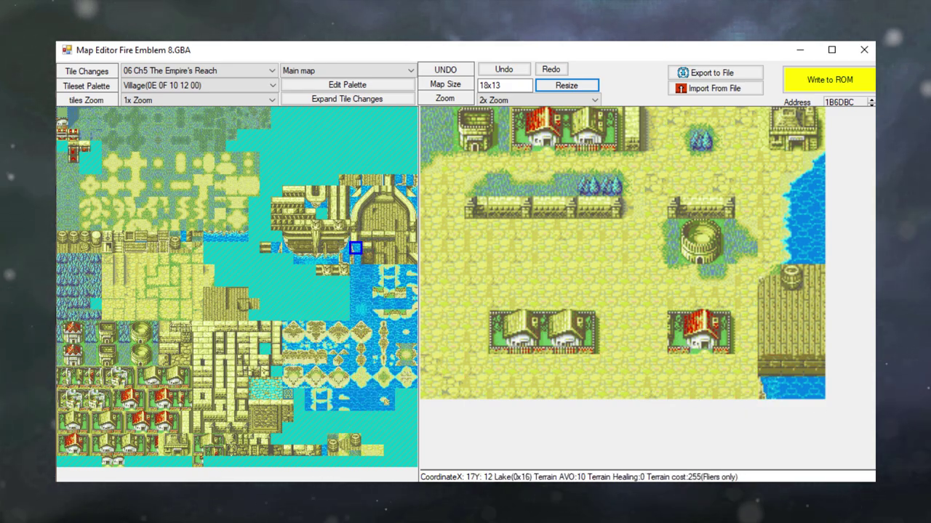
click(355, 260)
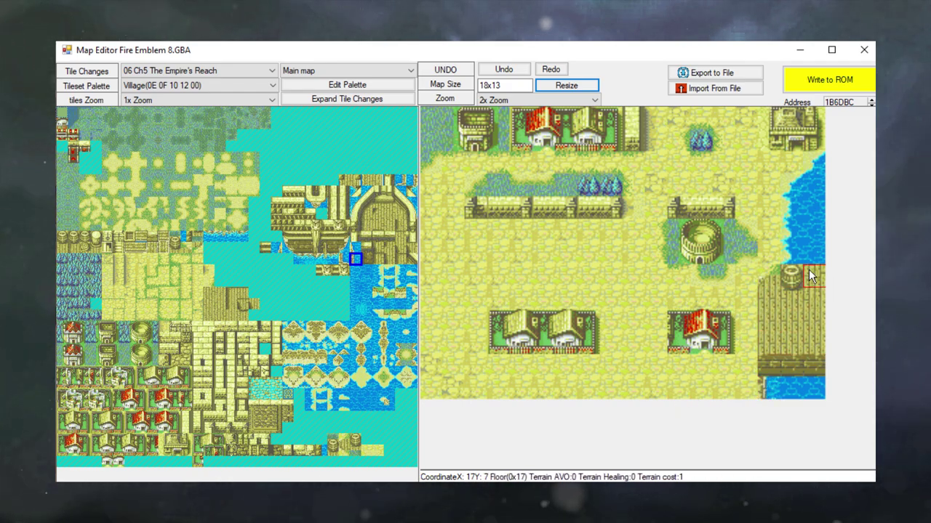
Step: Place another barrel tile near the dock's south edge at column 16, row 10
click(288, 191)
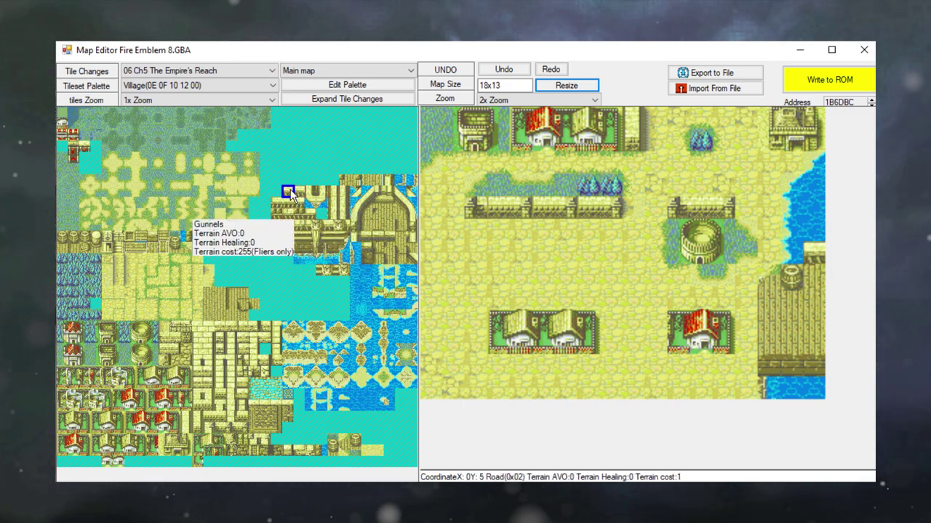
click(807, 260)
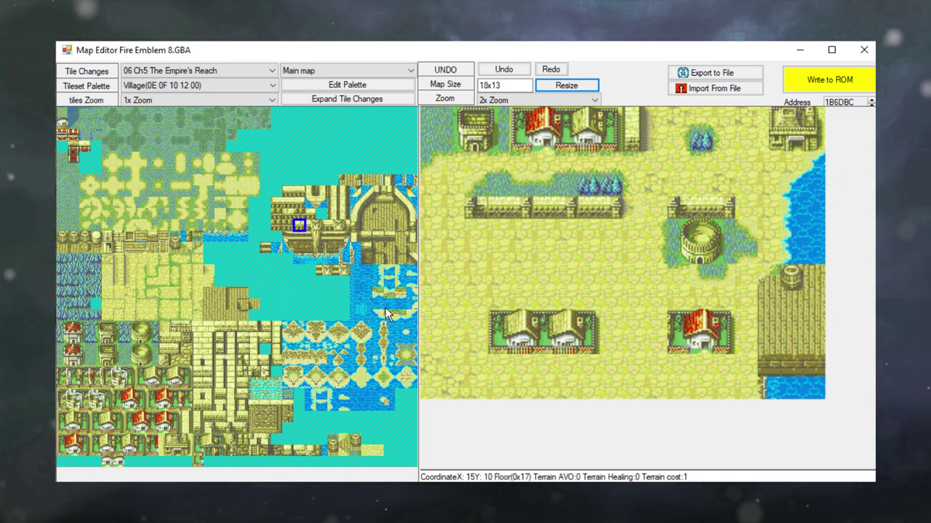
click(84, 247)
click(779, 340)
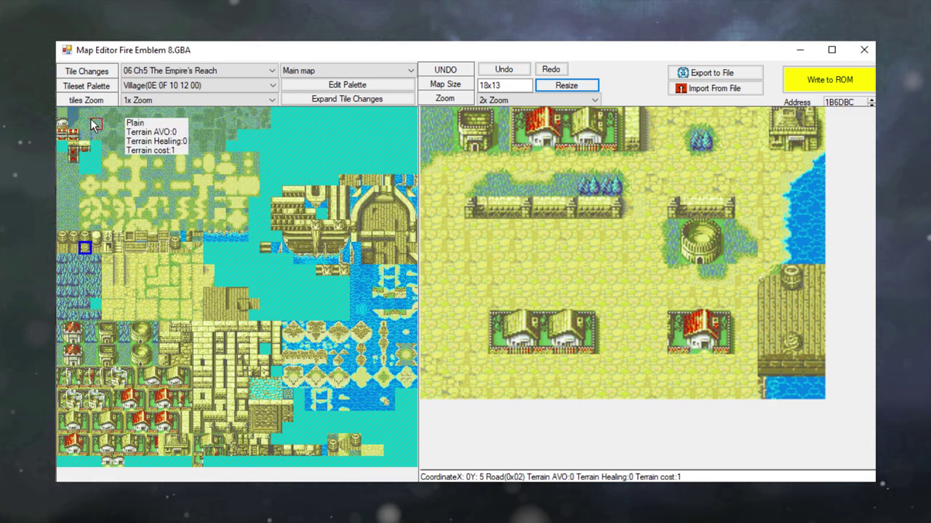
Step: Fill columns 2 to 8 of the two rows directly below the long stone fence with plain grass tiles
drag(90, 120, 97, 127)
click(494, 232)
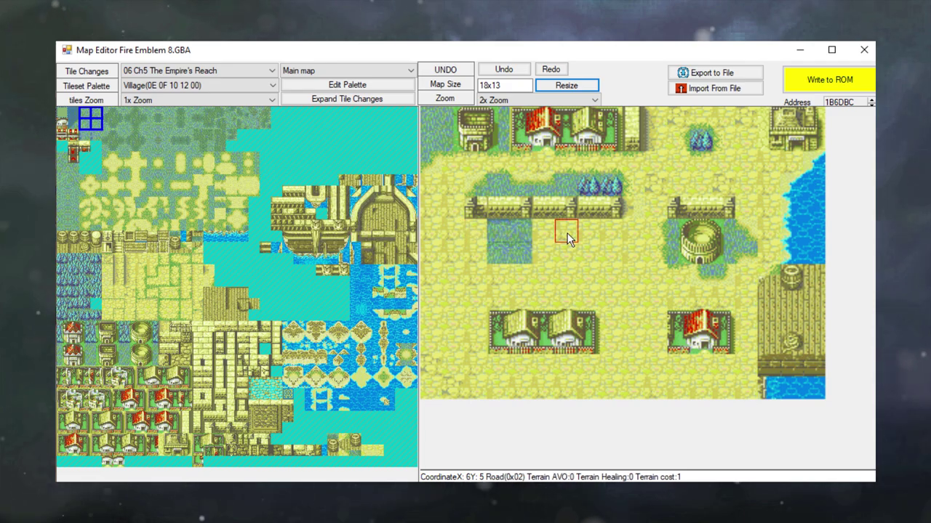
click(545, 237)
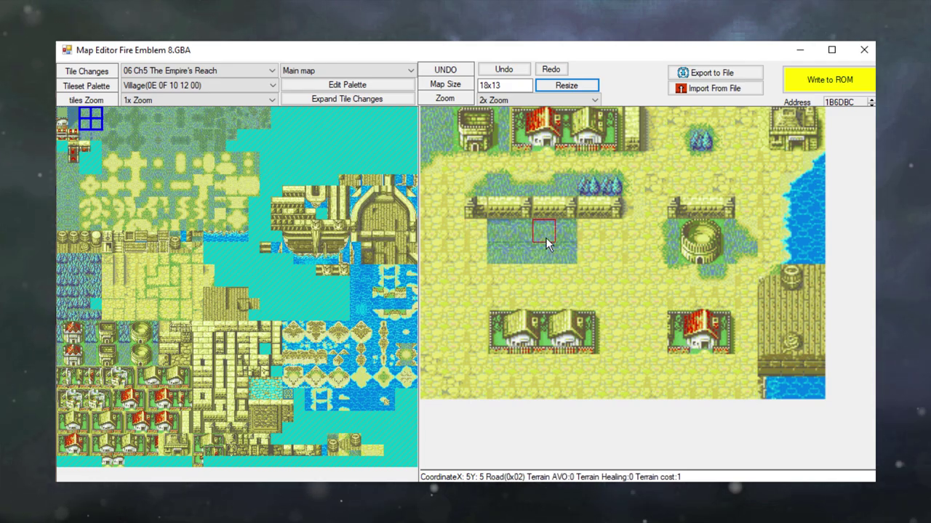
click(482, 235)
Step: Taper the new grass patch below the long fence toward the south with grass-to-road transition tiles
click(85, 113)
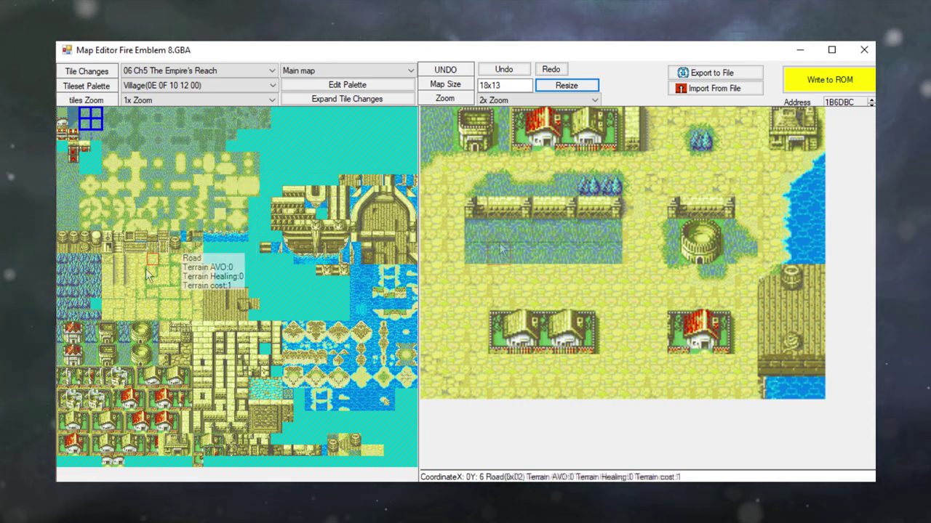
click(130, 158)
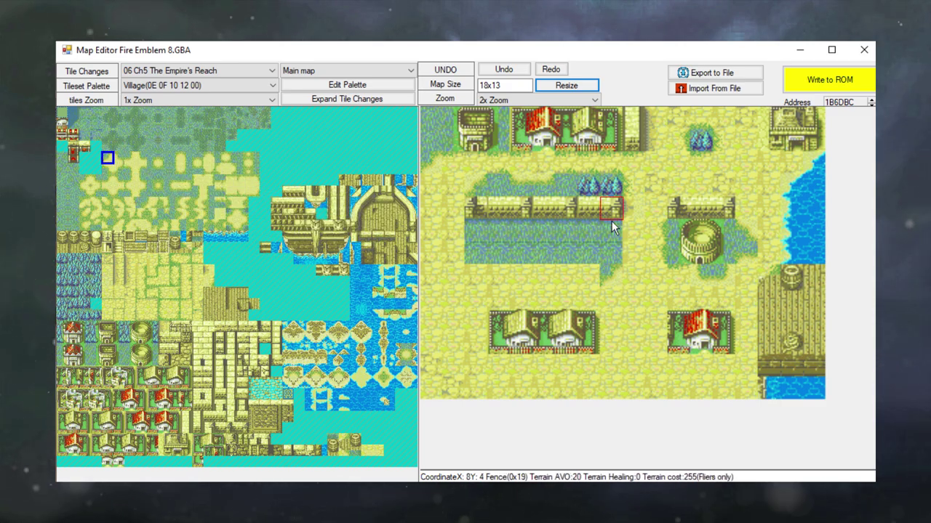
click(118, 158)
click(128, 155)
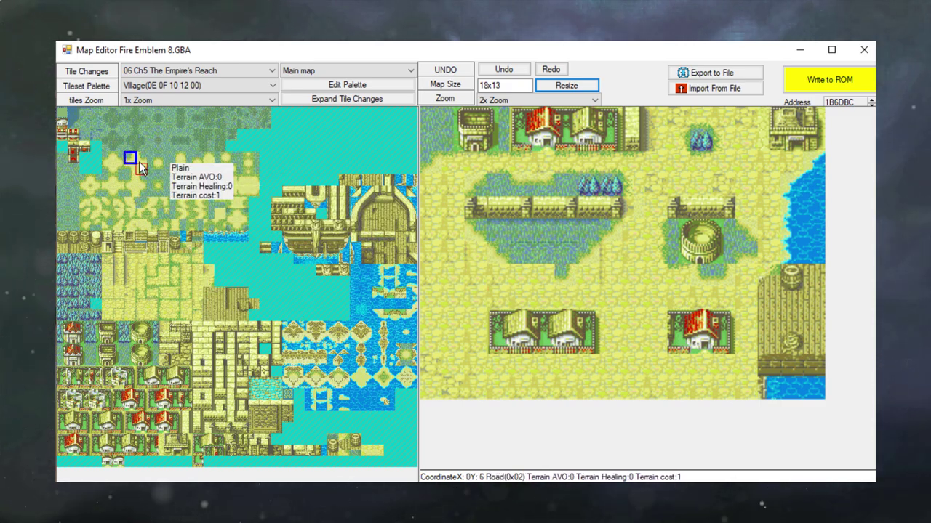
click(545, 270)
Step: Place a red-roofed building in the middle of the grass patch, with forest tiles on both sides and above the fence's west end
right_click(516, 232)
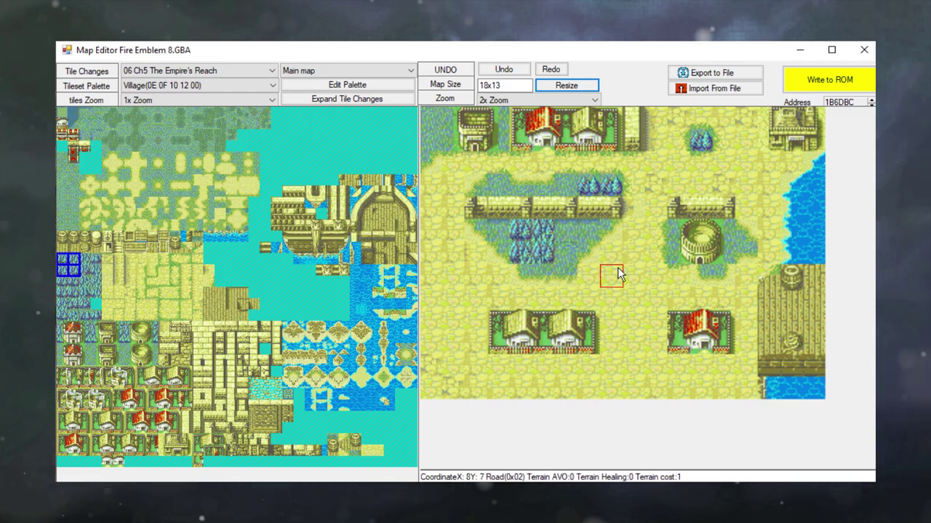
drag(63, 347, 85, 361)
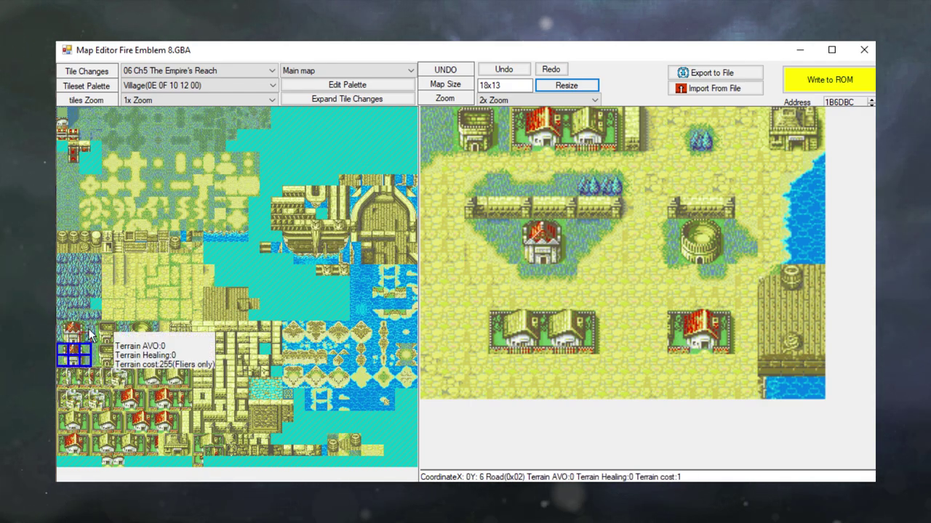
click(62, 259)
click(498, 231)
click(498, 183)
click(588, 231)
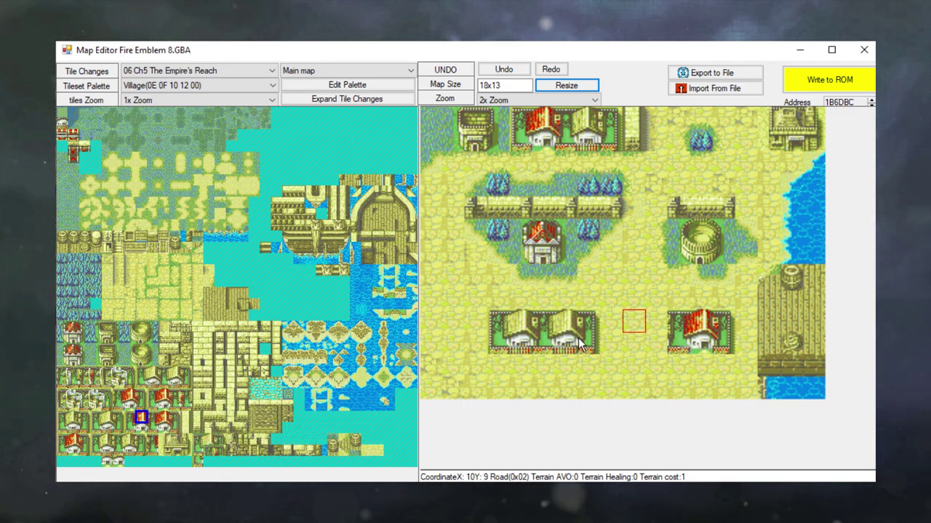
Step: Place fenced light-roofed houses at the west edge, in the southwest corner and along the middle of the south edge
drag(94, 415, 122, 432)
click(450, 266)
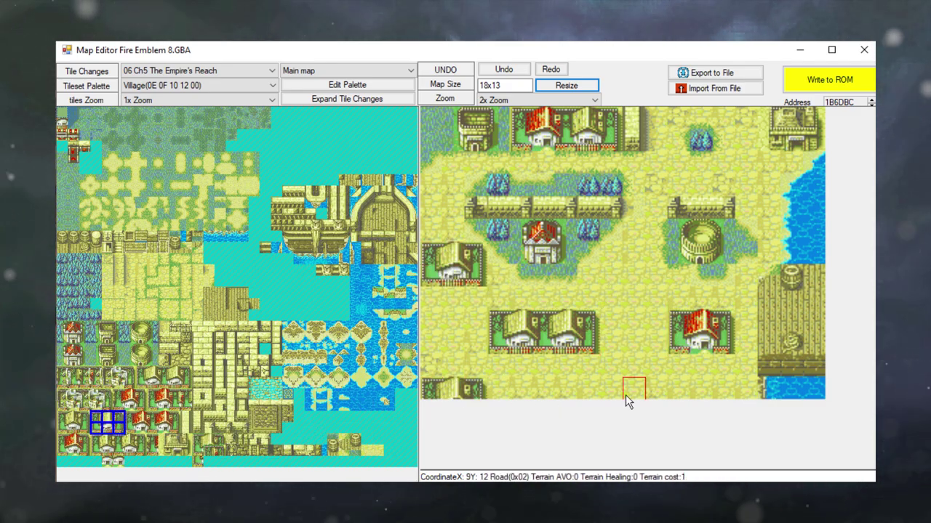
click(589, 389)
Step: Reshape the dock's west side into a wooden point reaching column 14, with shoreline tiles beside the dock's southwest corner
click(130, 236)
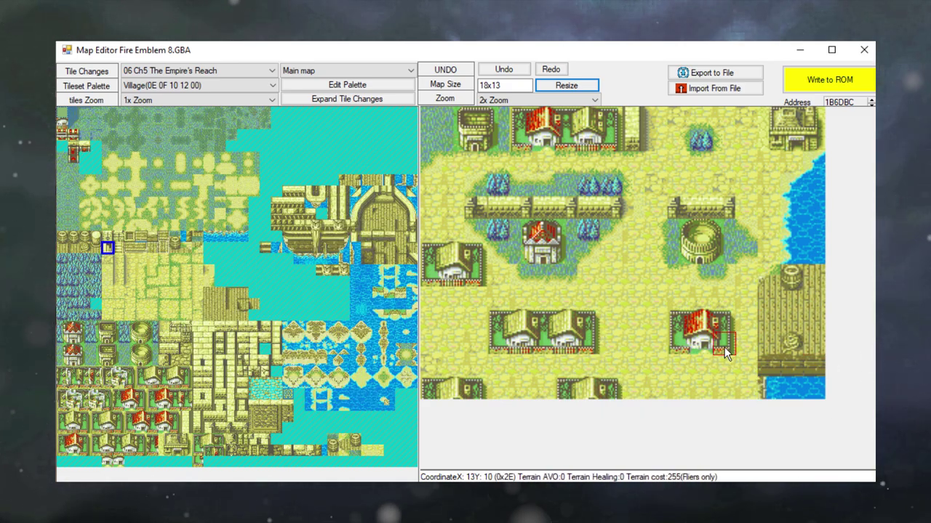
click(108, 293)
key(ctrl+z)
drag(343, 440, 344, 451)
click(107, 293)
click(242, 228)
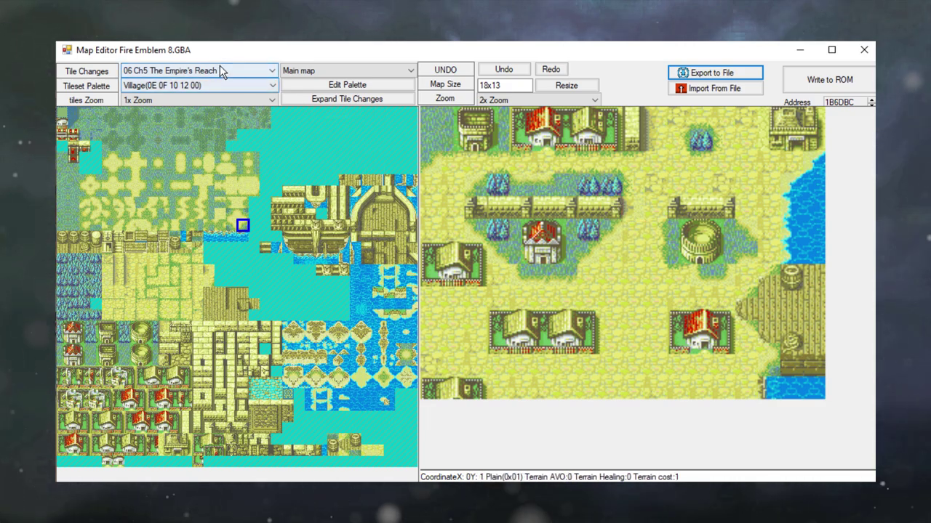
Step: Switch to the map of 00 The Fall of Renais and import the exported village map into it, including its tile changes
click(270, 70)
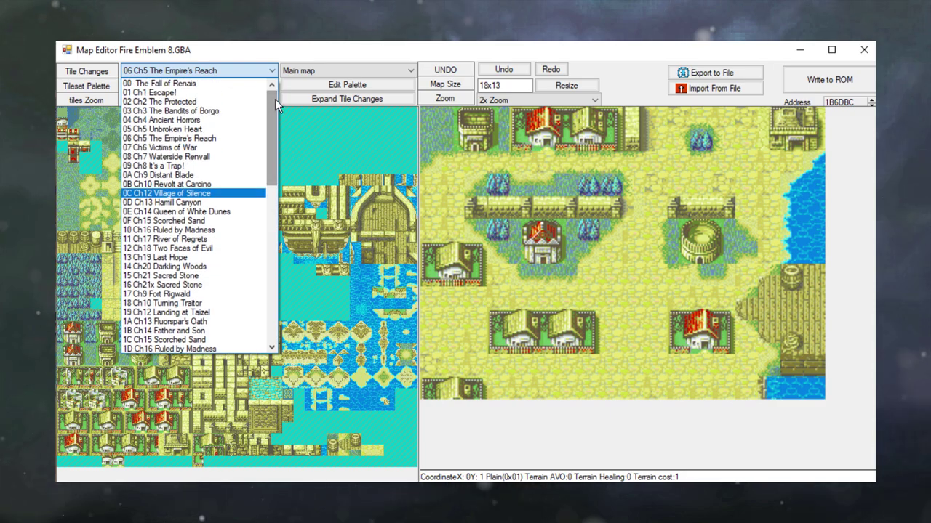
click(193, 85)
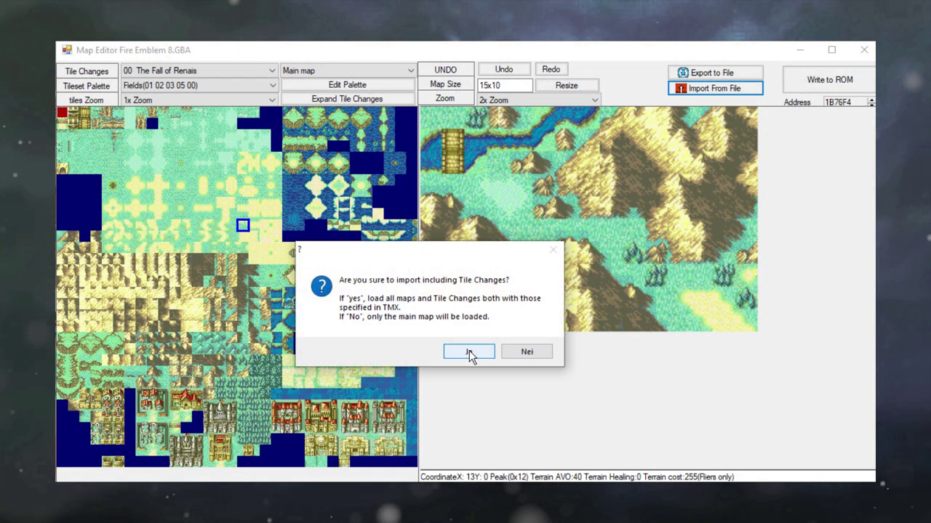
click(469, 352)
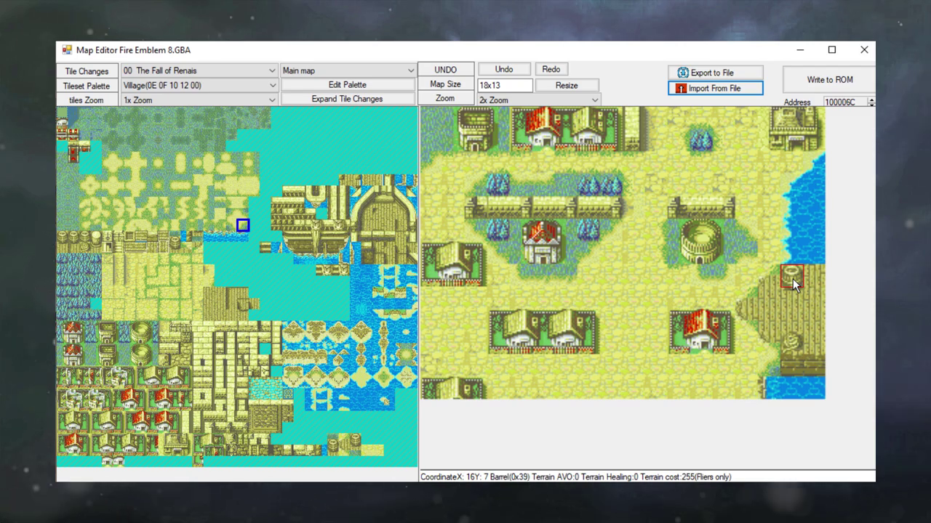
Step: Switch to the Simple Menu window and start a test run of the ROM
key(alt+Tab)
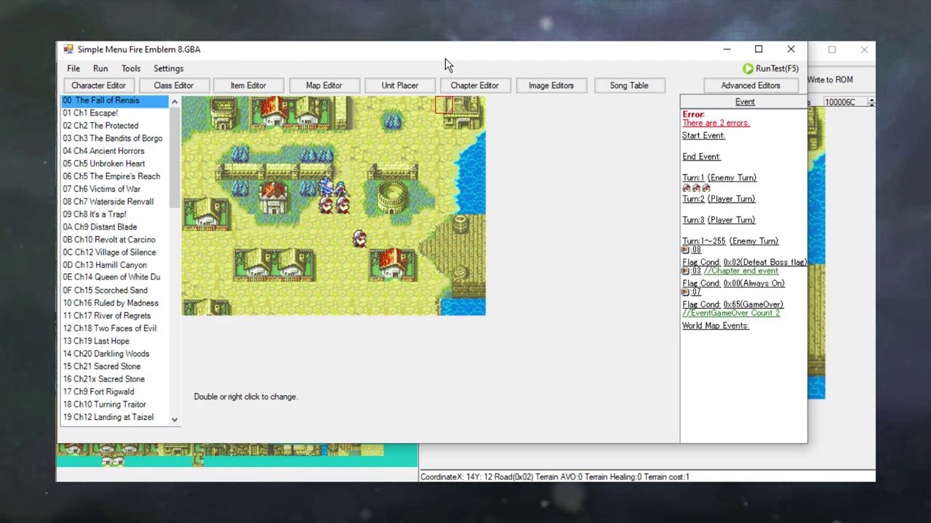
key(F5)
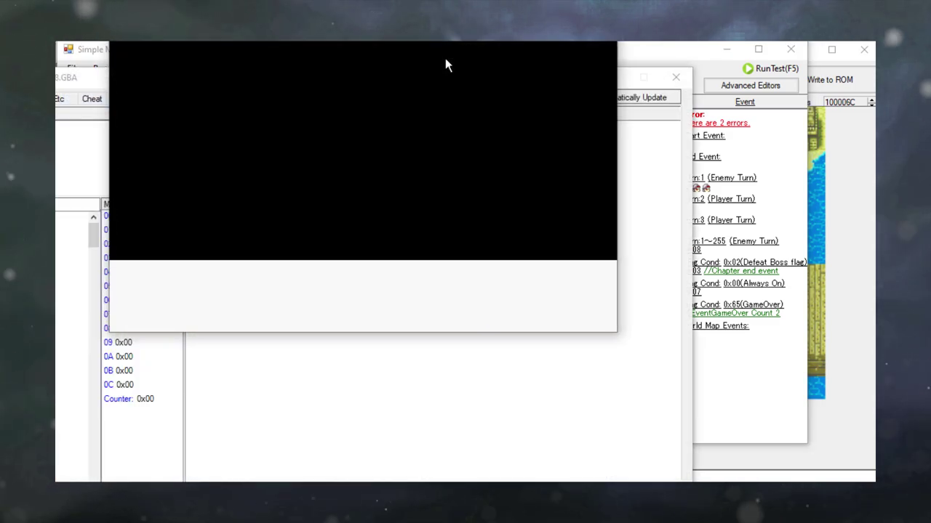